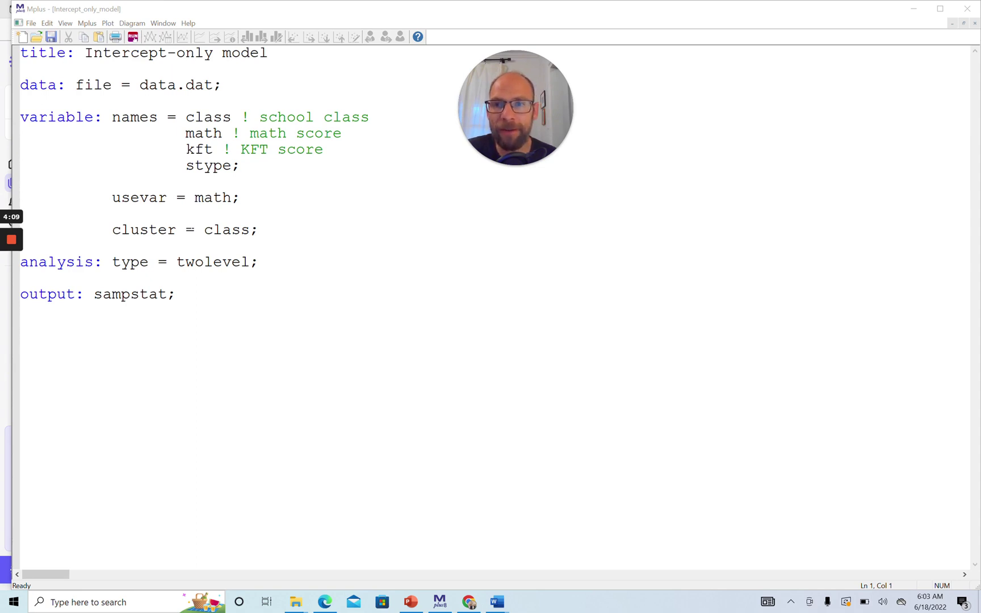
Run the two-level intercept-only model with math as the analysis variable and class as the cluster variable.
drag(195, 198, 232, 207)
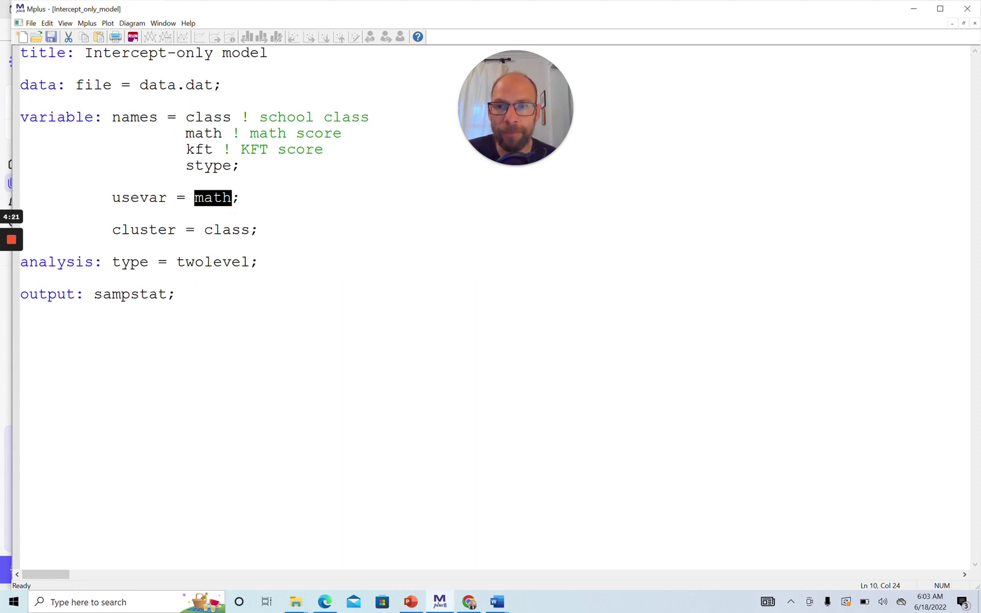
drag(205, 230, 258, 232)
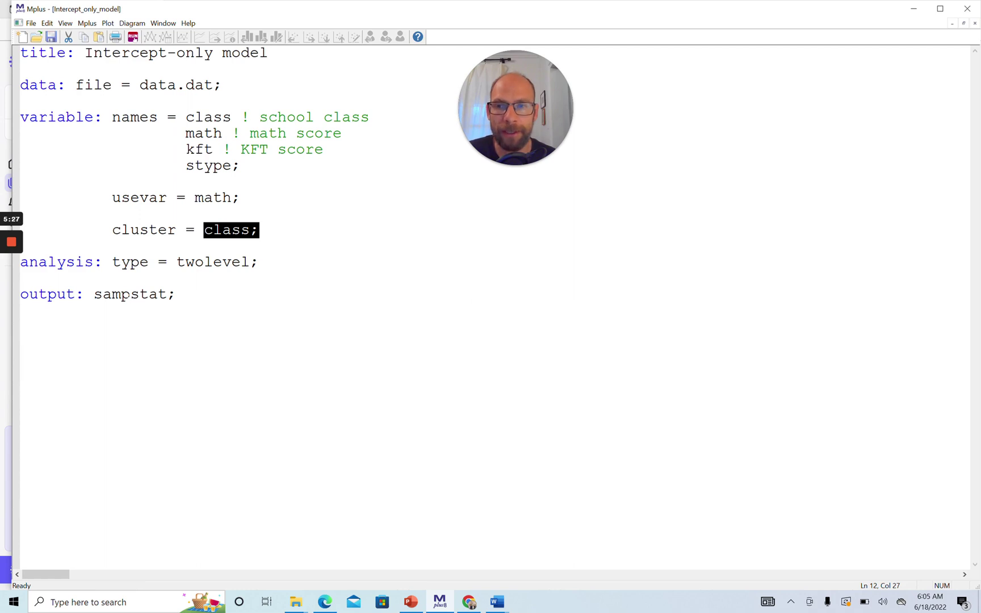
click(133, 38)
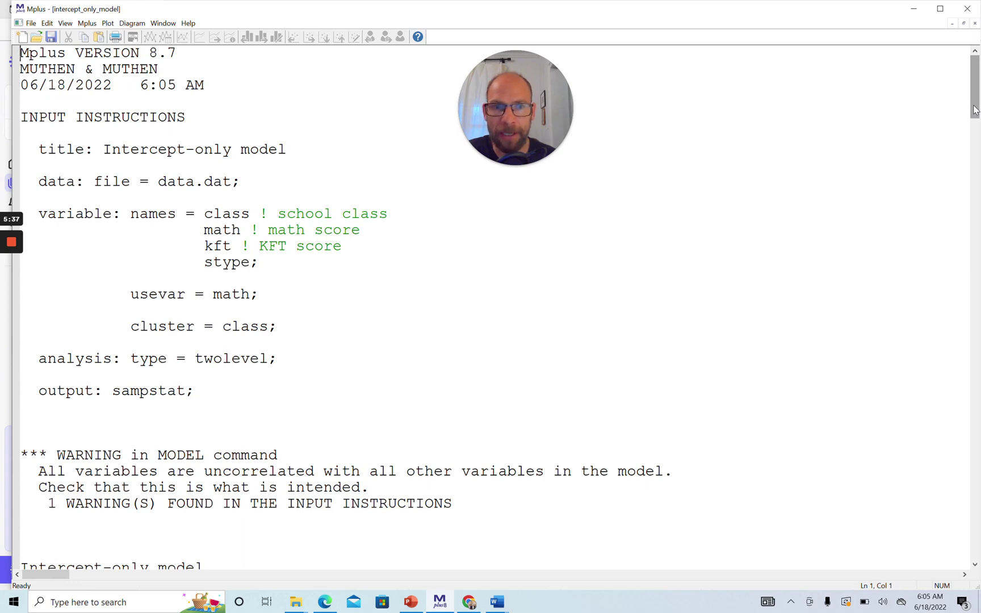
Examine the output's analysis and data summaries, including number of clusters, average cluster size and the intraclass correlation for MATH.
drag(975, 109, 978, 127)
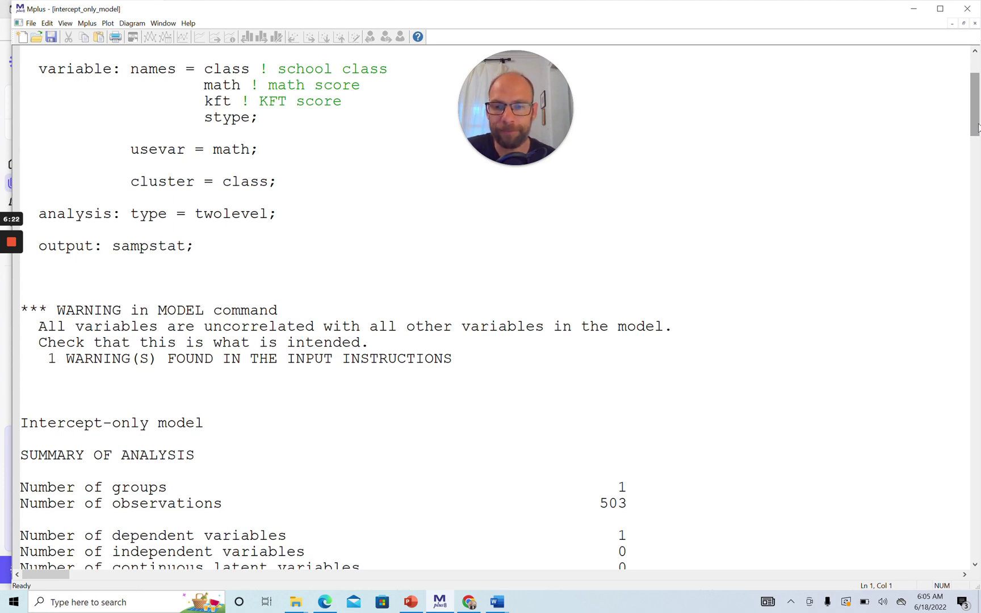
drag(978, 128, 978, 159)
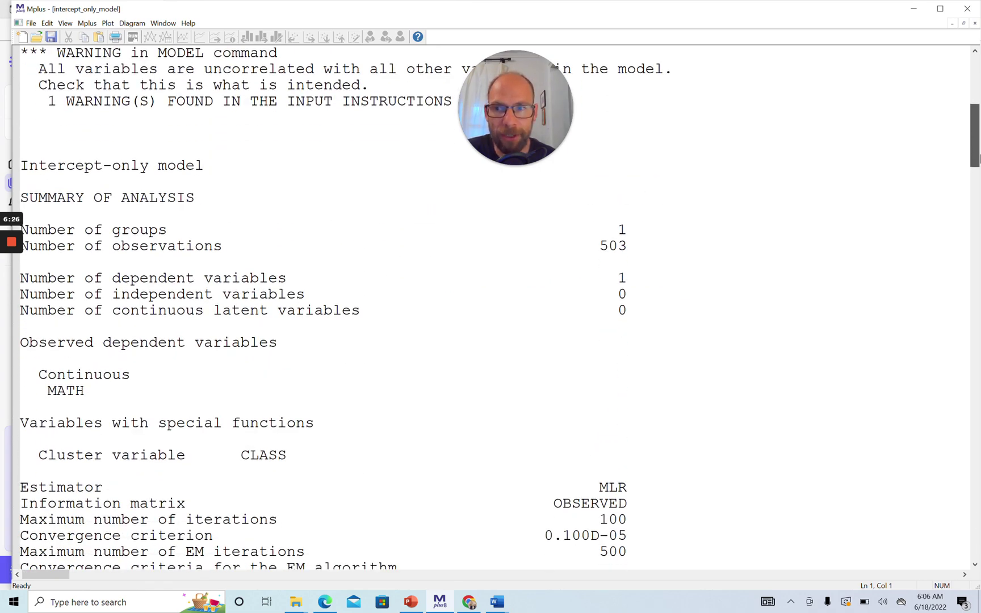
drag(978, 159, 978, 231)
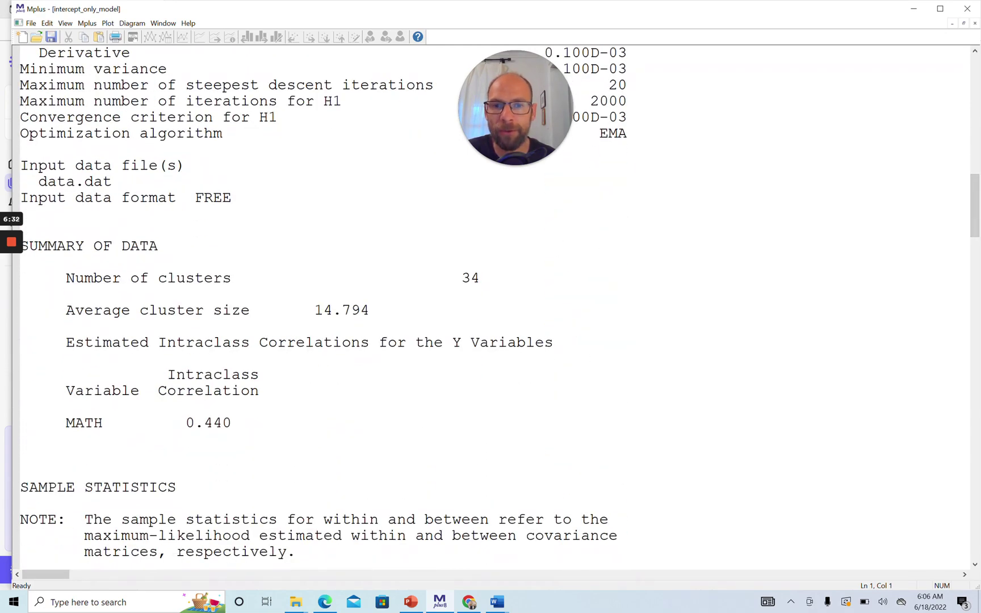
click(478, 278)
drag(478, 278, 396, 272)
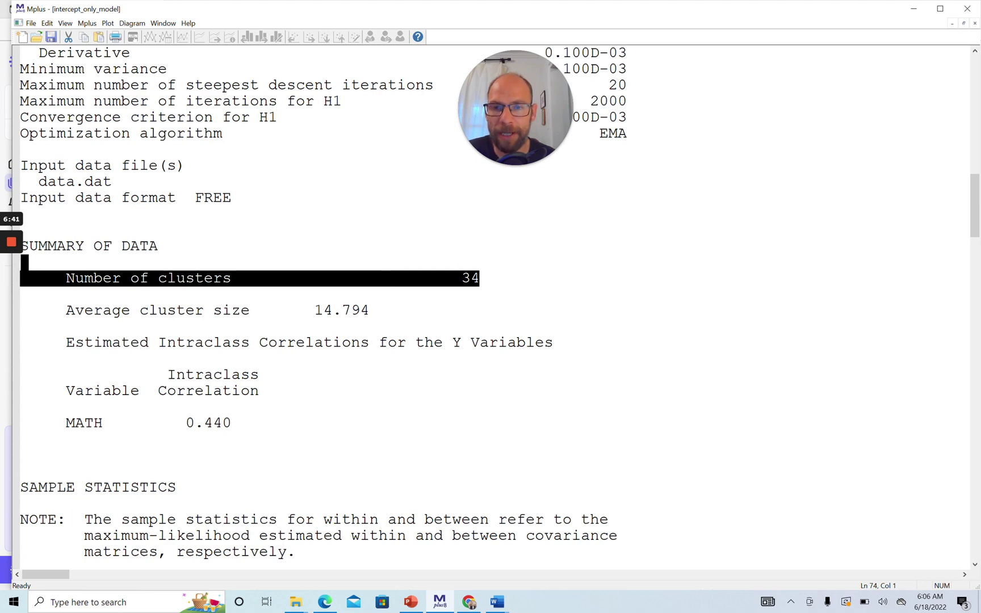
key(Down)
key(Down)
key(Down)
key(Down)
drag(374, 310, 318, 314)
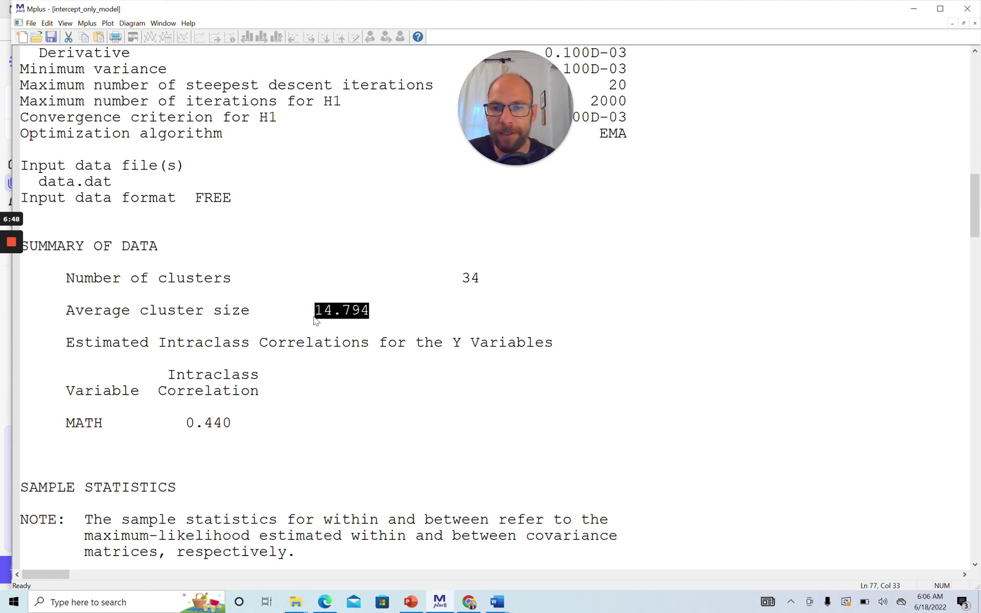
key(shift+Up)
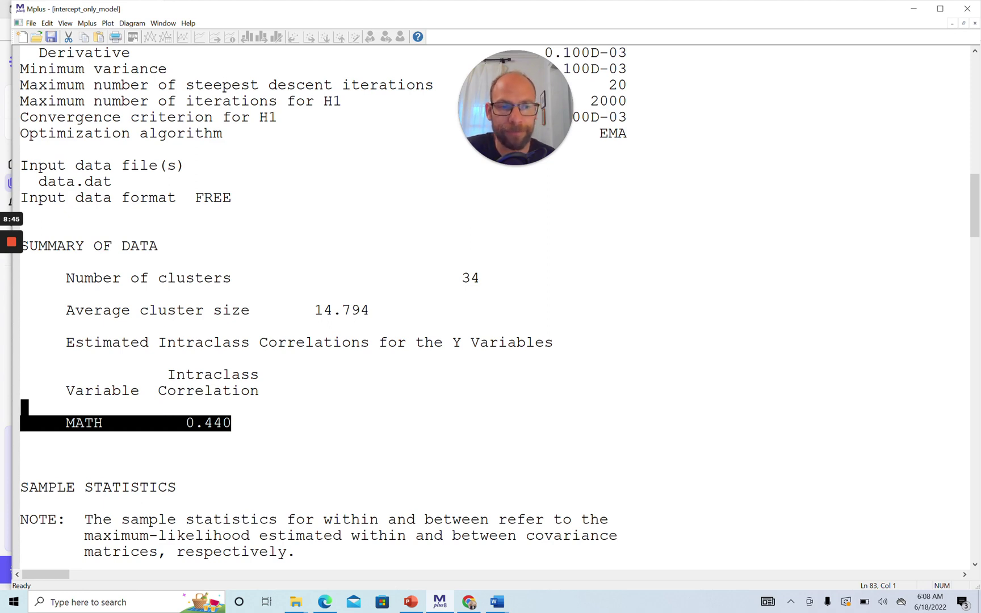
Examine the estimated within-level sample statistics, highlighting the within-level variance of MATH.
click(975, 566)
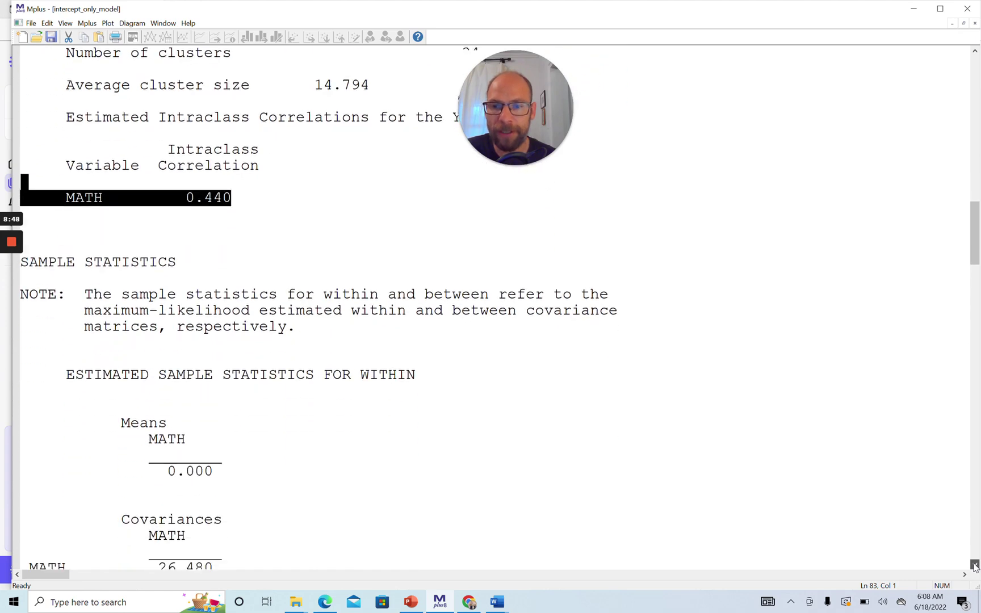
click(975, 566)
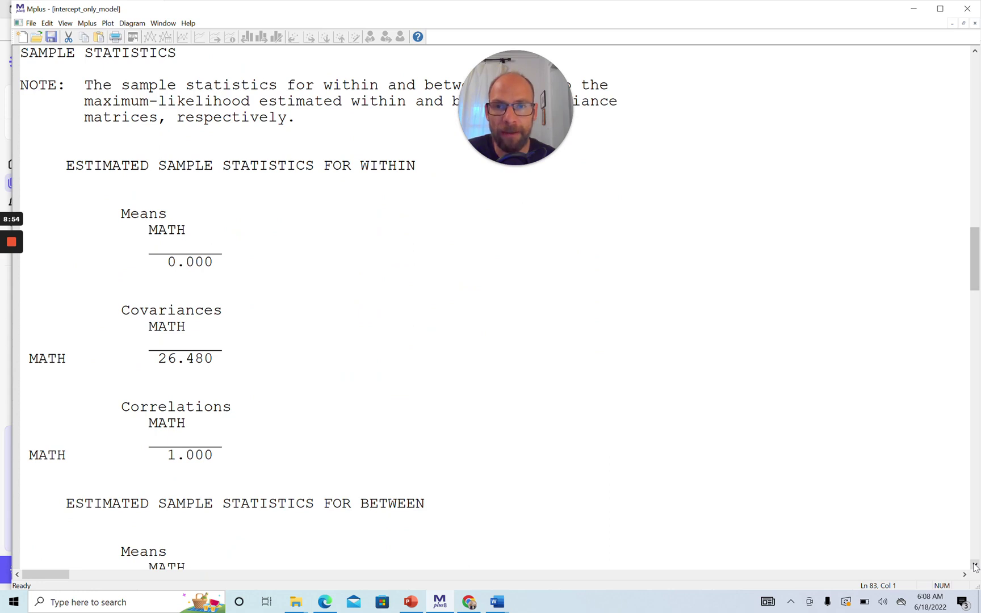
click(975, 566)
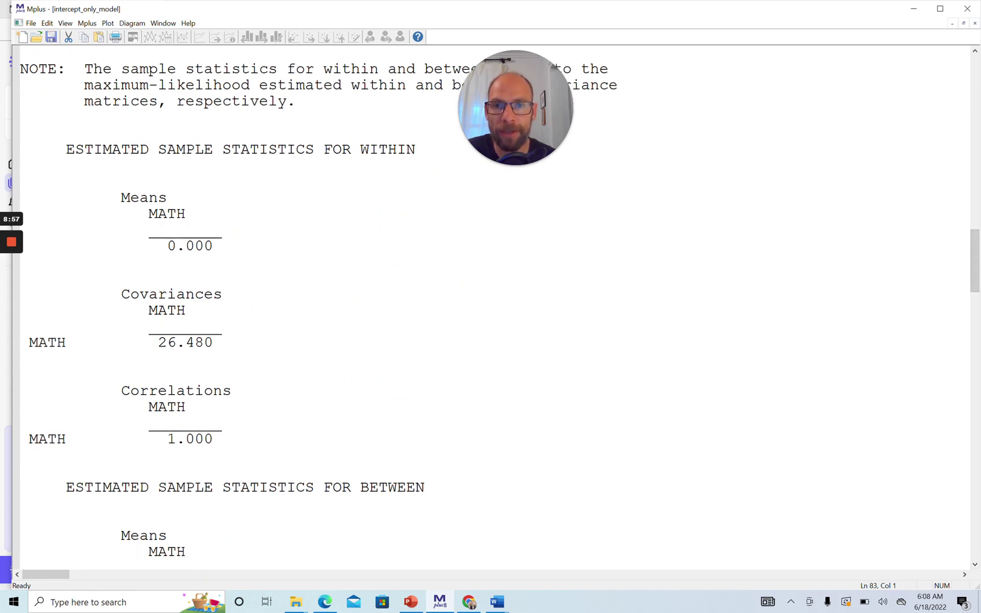
drag(415, 149, 334, 153)
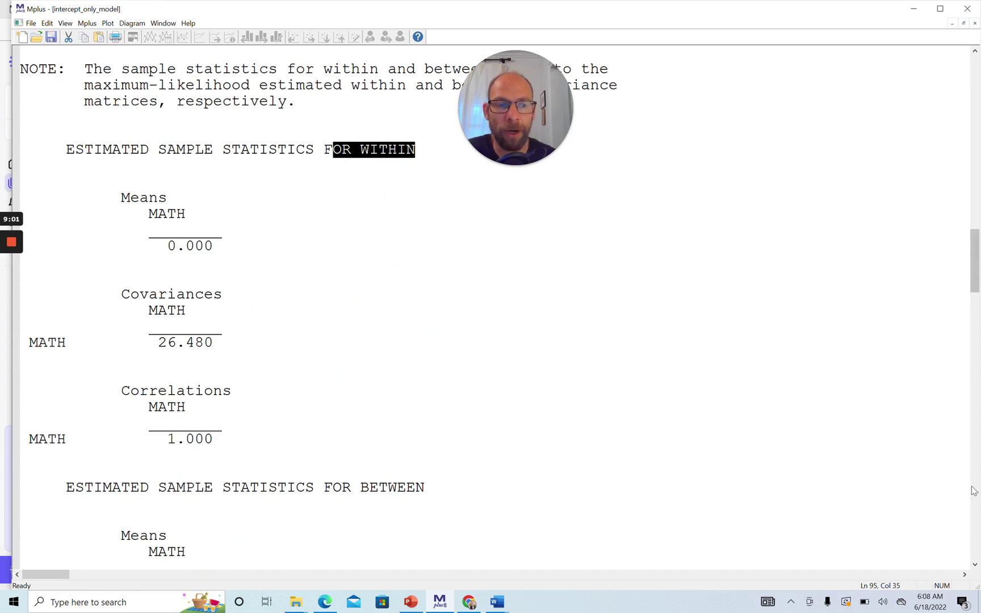
click(975, 566)
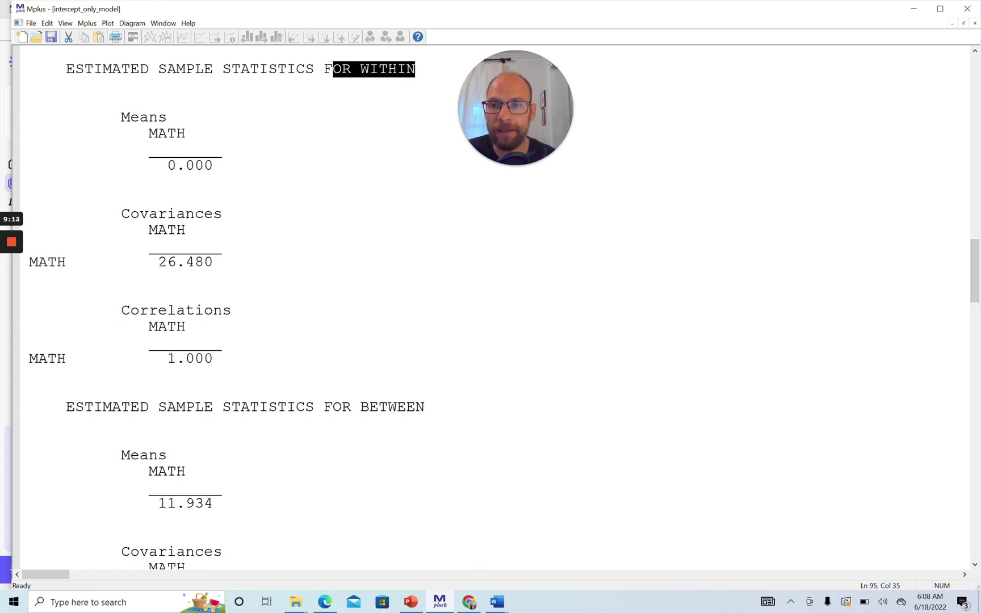
drag(157, 262, 220, 277)
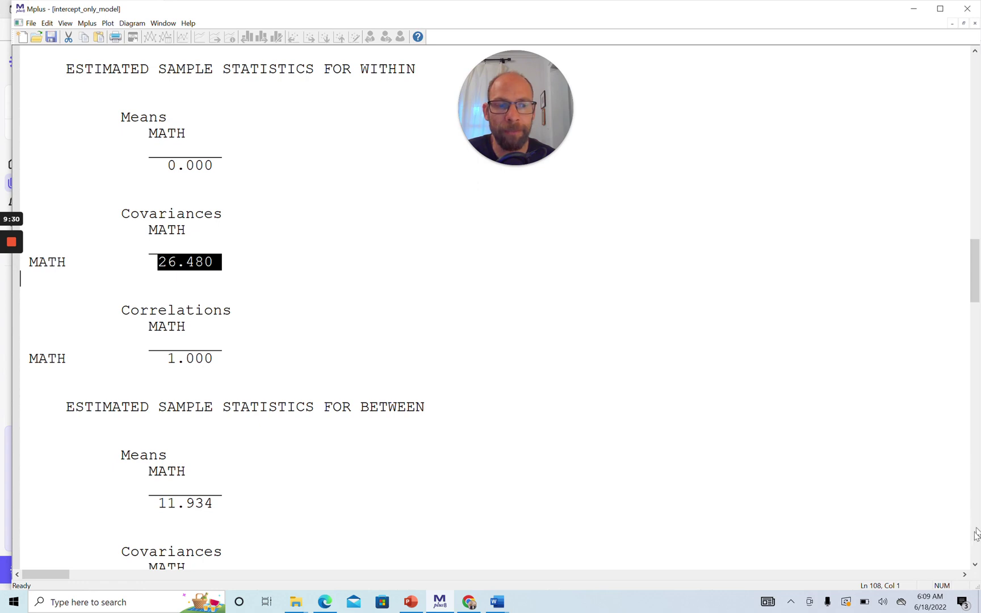
Examine the estimated between-level sample statistics, highlighting the mean and variance of MATH.
click(974, 565)
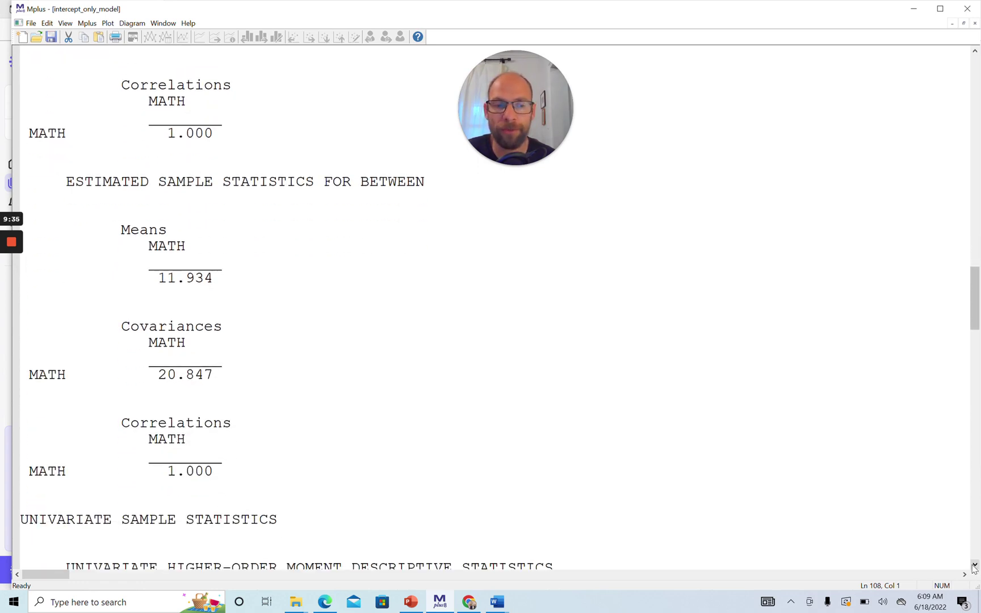
click(974, 565)
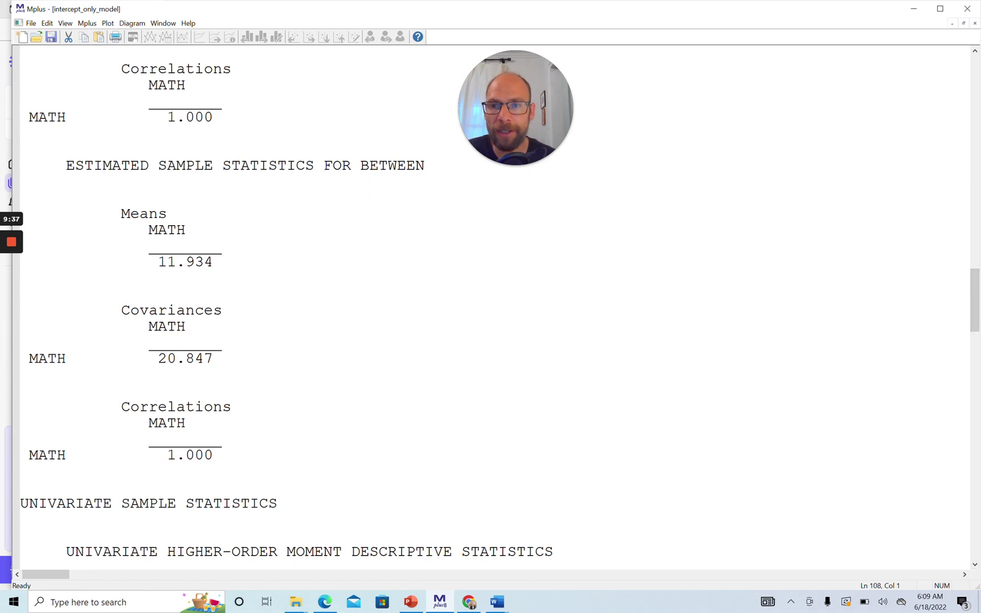
drag(158, 261, 216, 268)
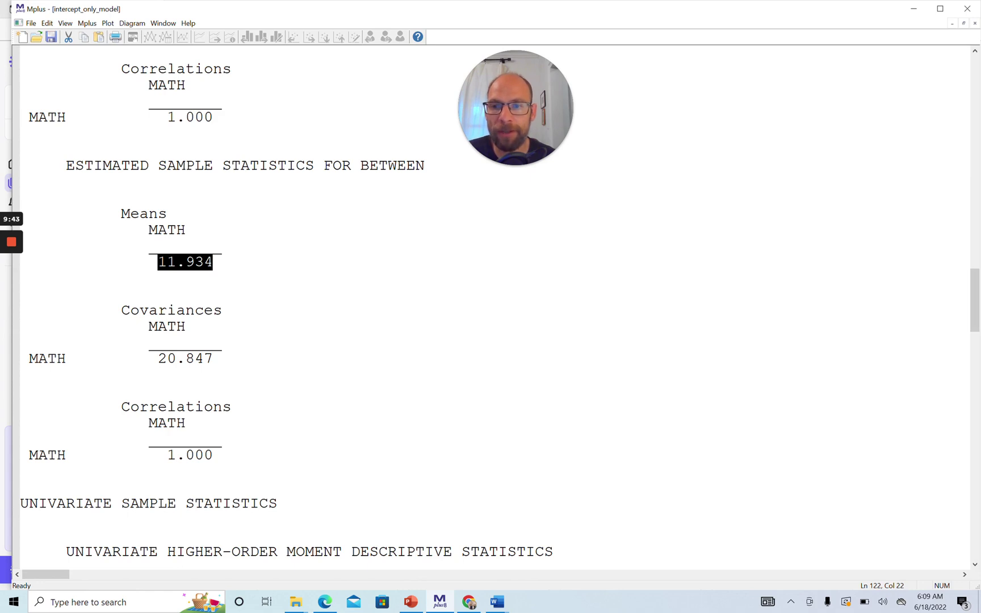
drag(149, 359, 213, 359)
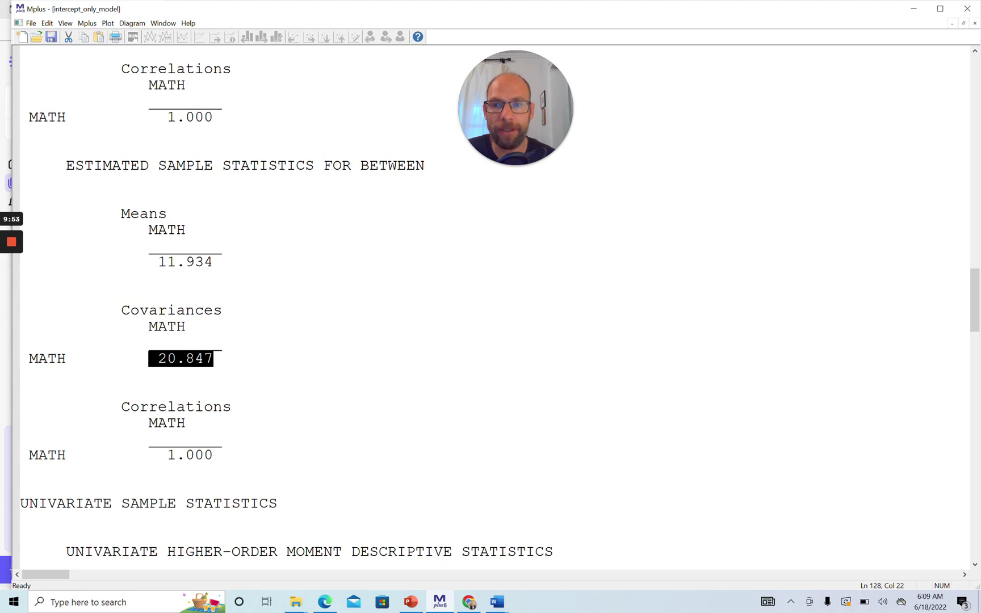
Compare the within-level and between-level variances of MATH in the sample statistics.
click(975, 51)
click(974, 50)
click(975, 50)
click(975, 50)
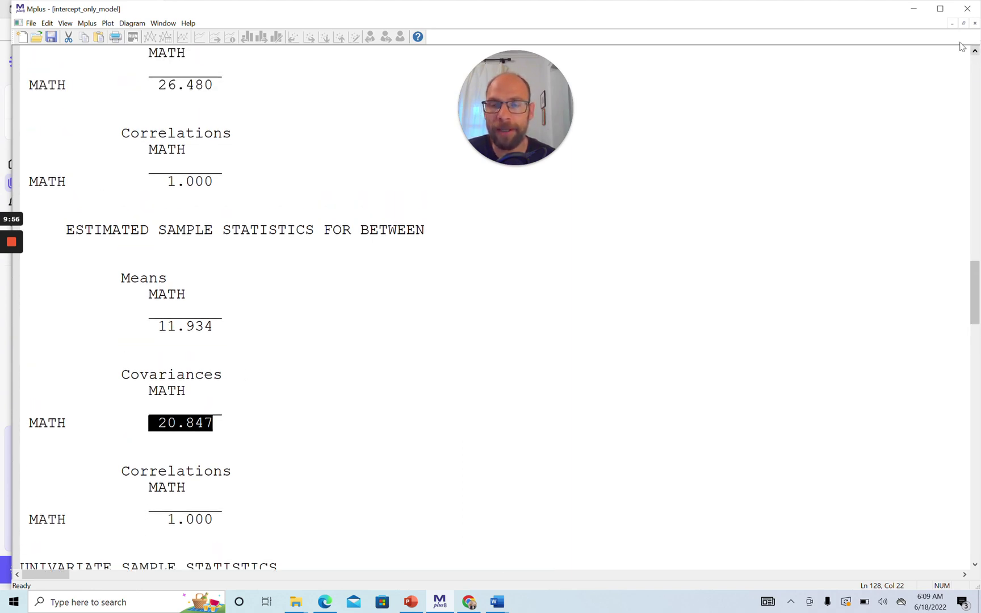
drag(158, 85, 209, 99)
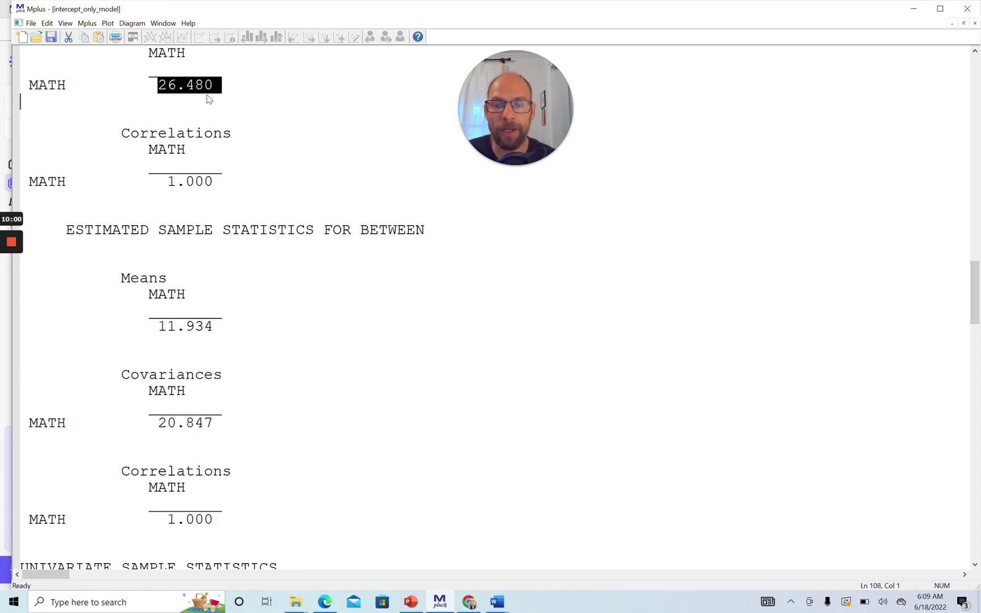
drag(149, 423, 229, 438)
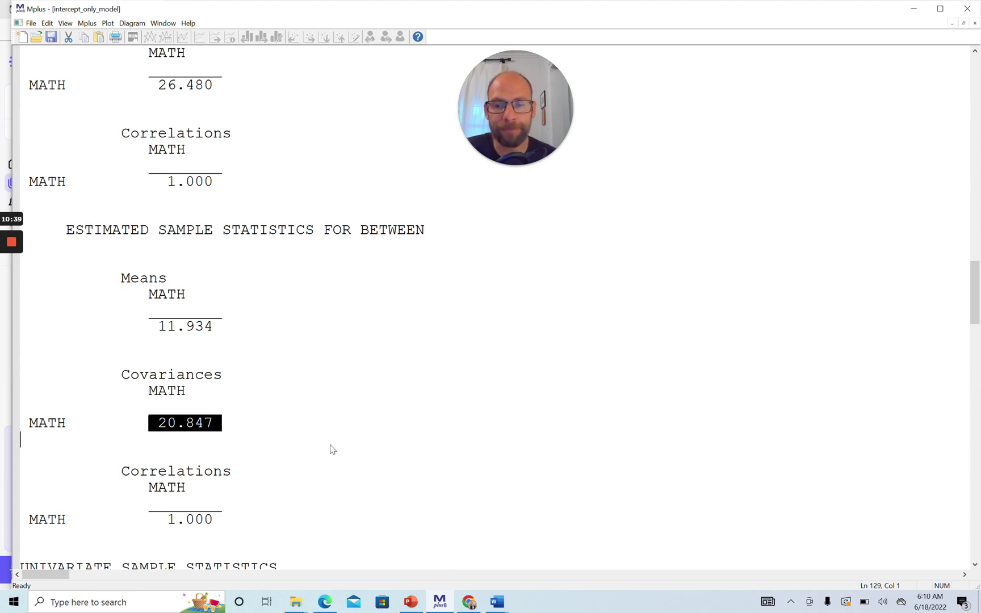
Review the univariate statistics and the model fit information, including loglikelihood, information criteria and the chi-square test.
click(974, 565)
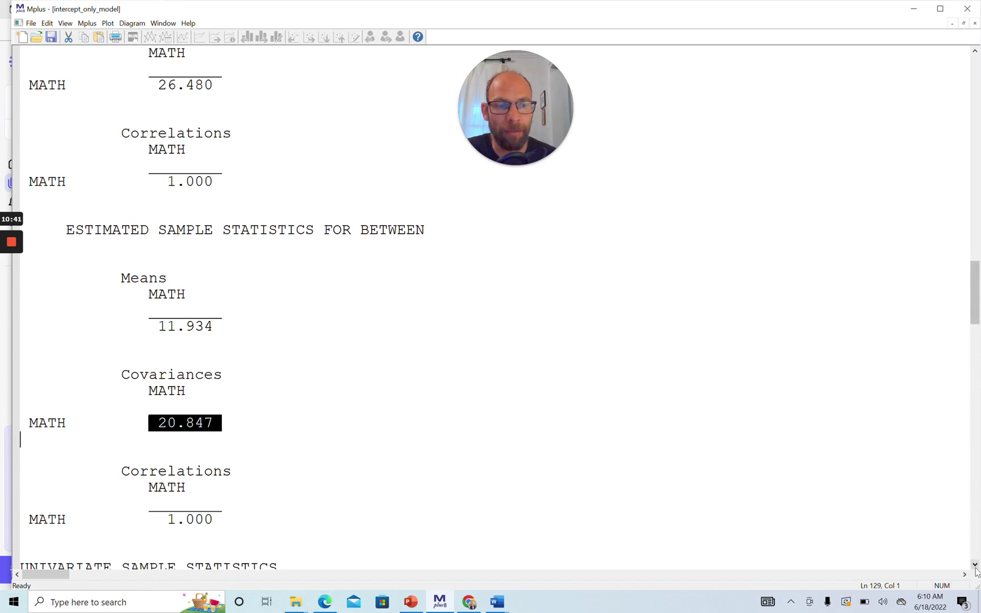
drag(974, 565, 975, 565)
click(975, 565)
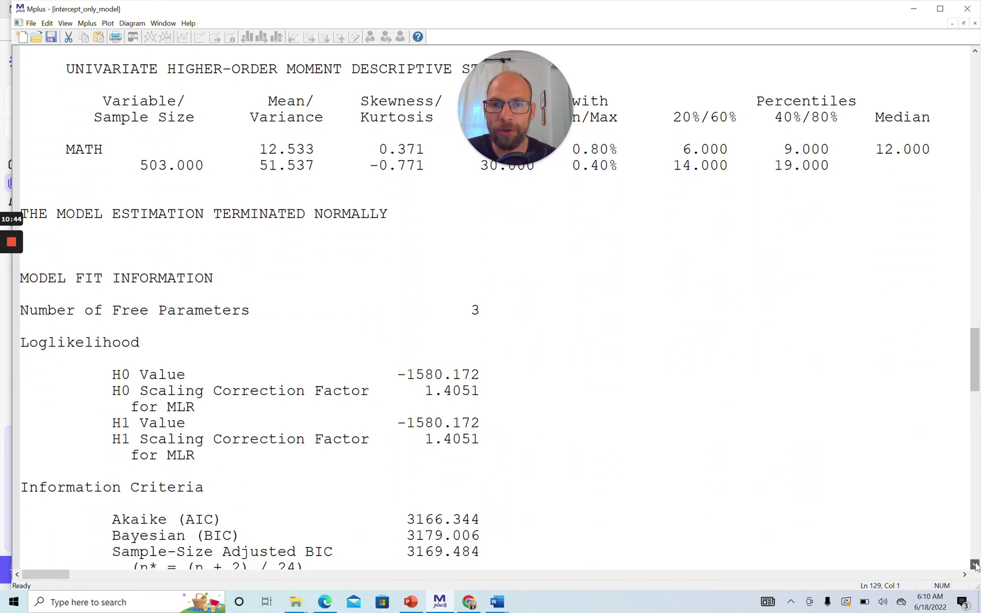
click(975, 565)
click(975, 566)
click(975, 565)
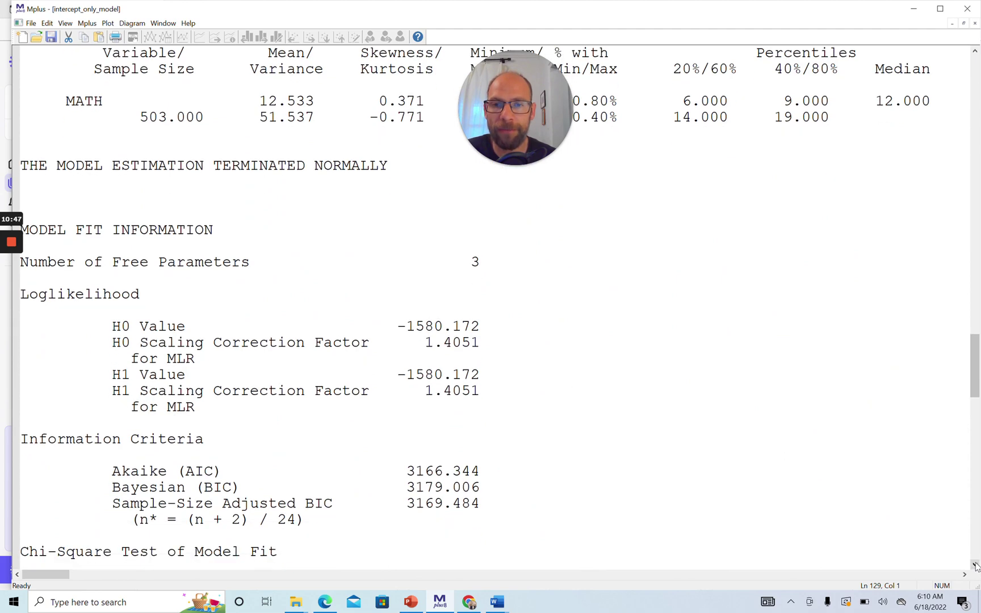
click(975, 565)
click(975, 565)
click(975, 565)
click(975, 565)
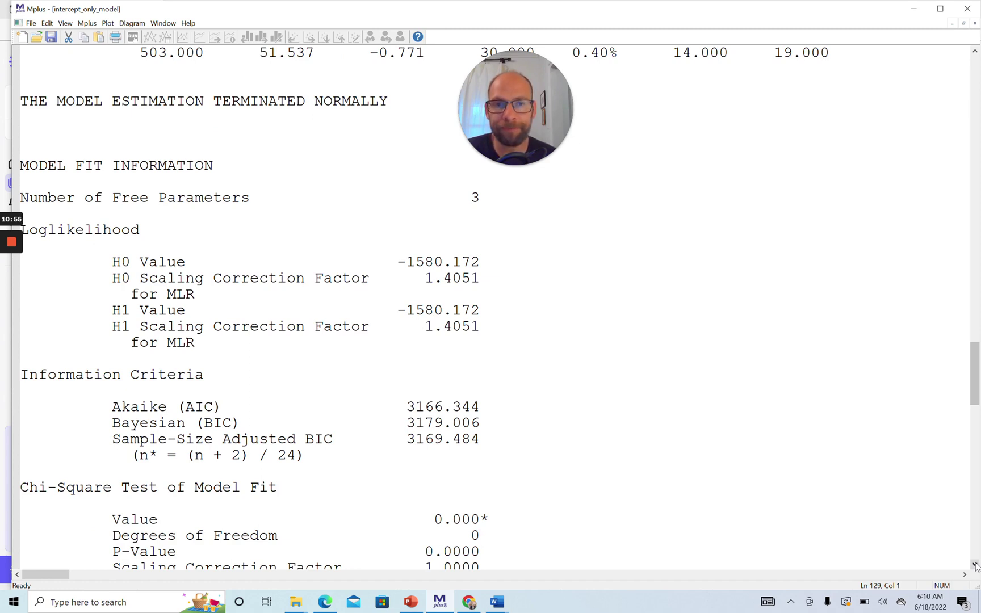
click(975, 566)
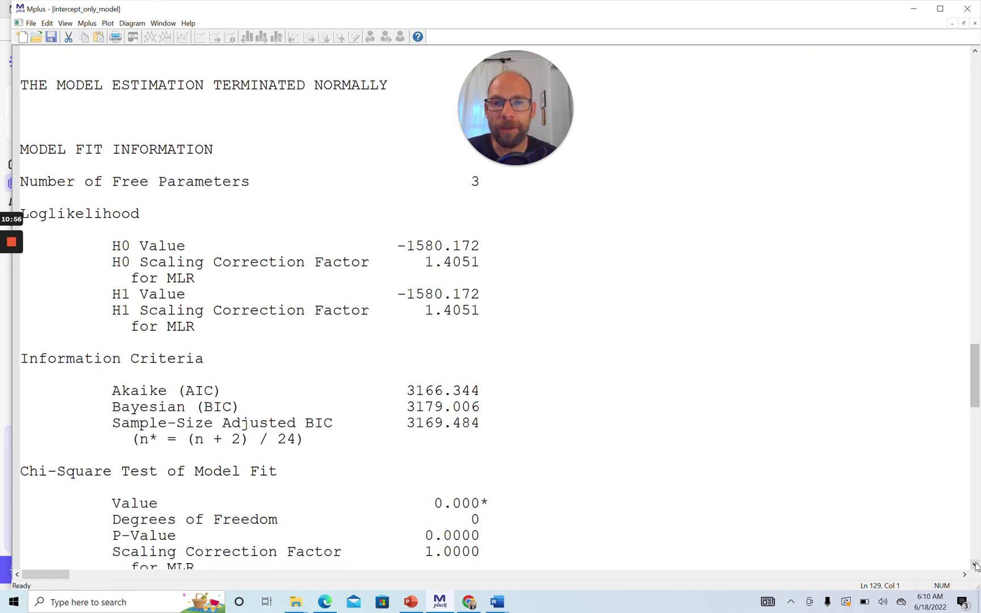
click(975, 565)
click(975, 566)
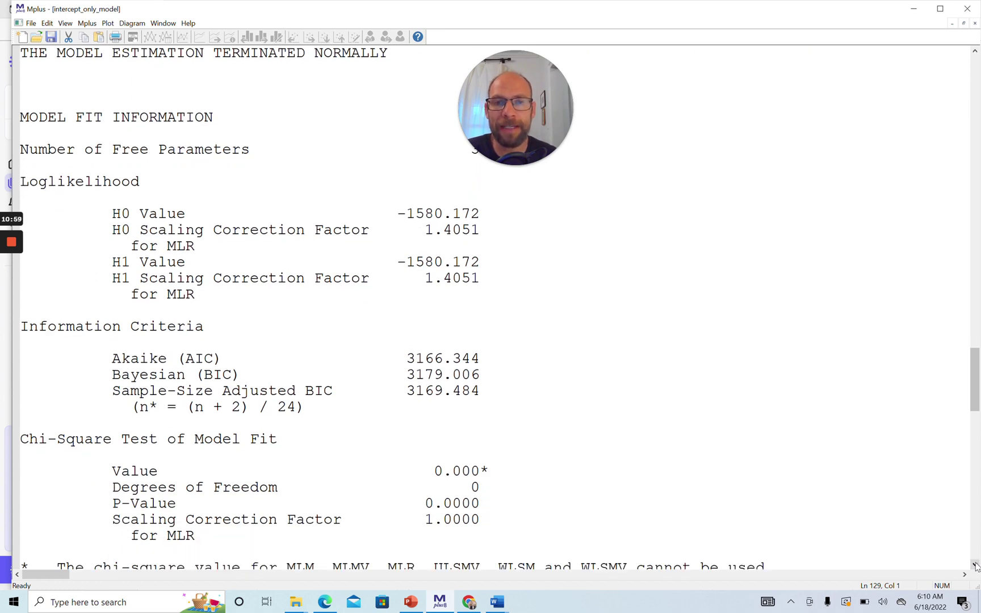
click(975, 566)
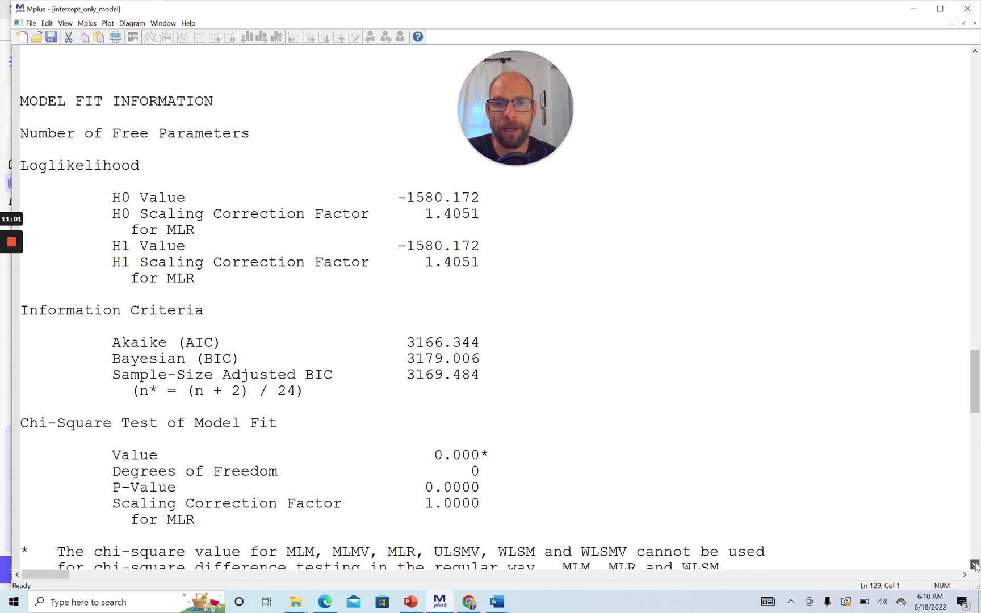
click(975, 565)
click(975, 566)
click(975, 565)
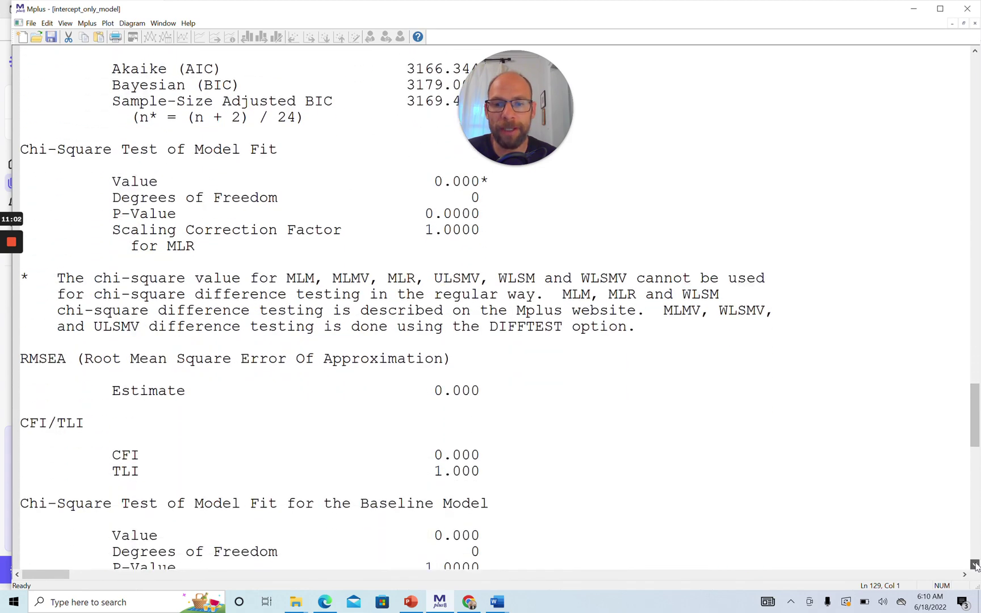
Examine the model results, highlighting the between-level mean of MATH and its within-level and between-level variance estimates.
click(975, 565)
click(975, 566)
click(975, 566)
click(975, 566)
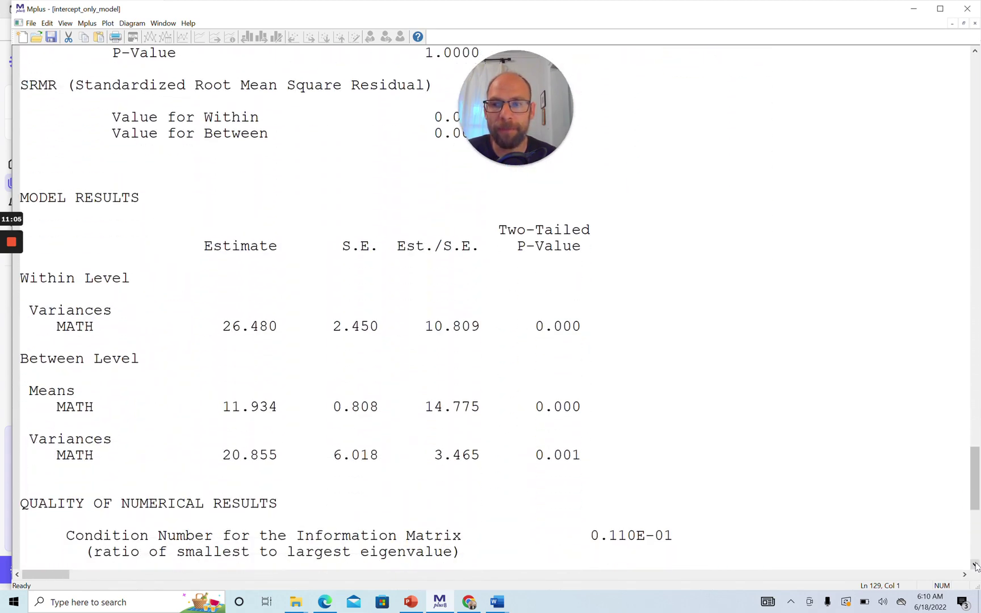
click(975, 566)
click(974, 565)
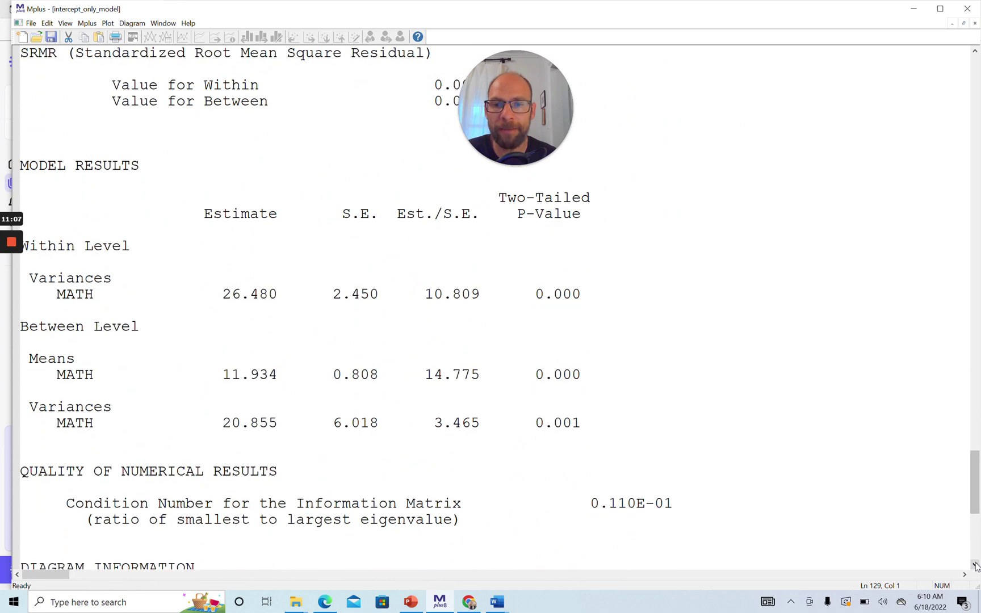
click(975, 565)
click(975, 566)
click(975, 566)
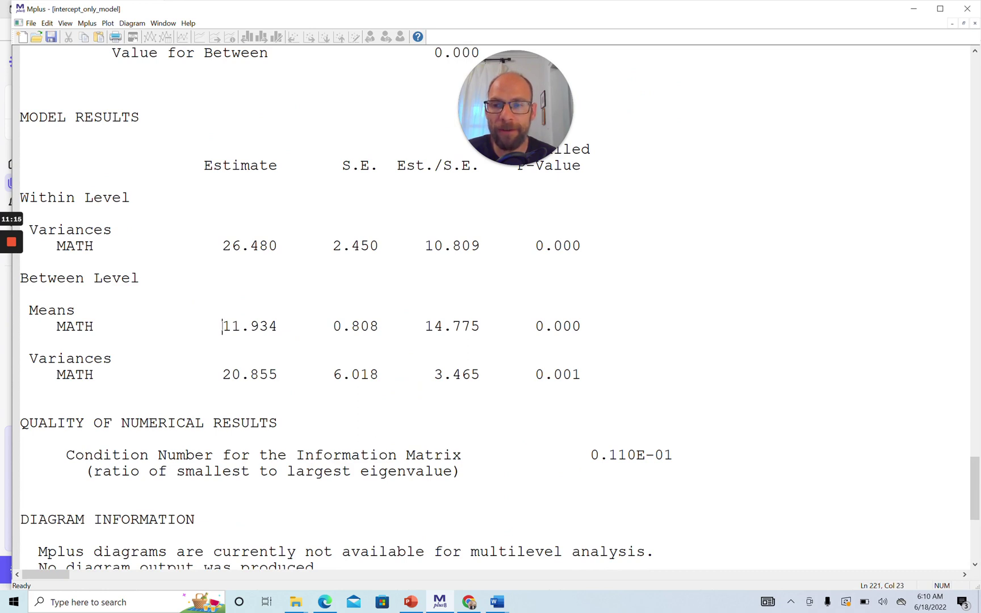
drag(222, 325, 271, 333)
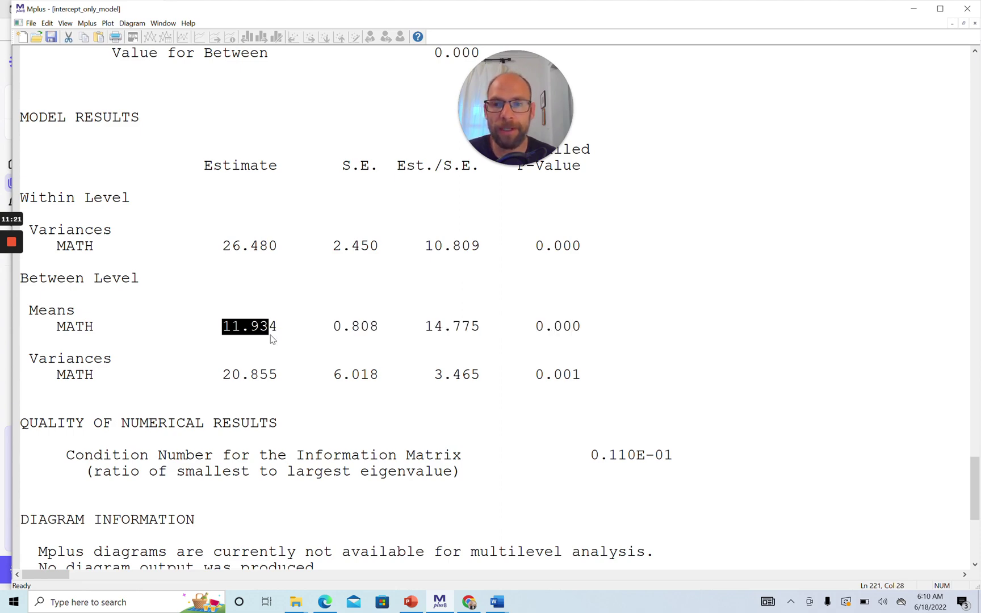
drag(226, 245, 304, 258)
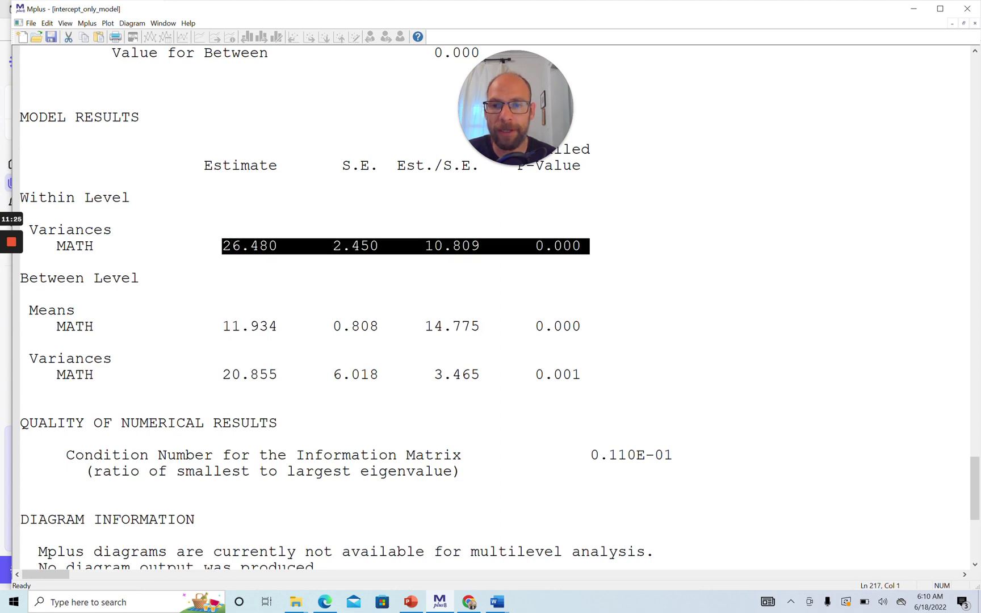
drag(213, 375, 277, 378)
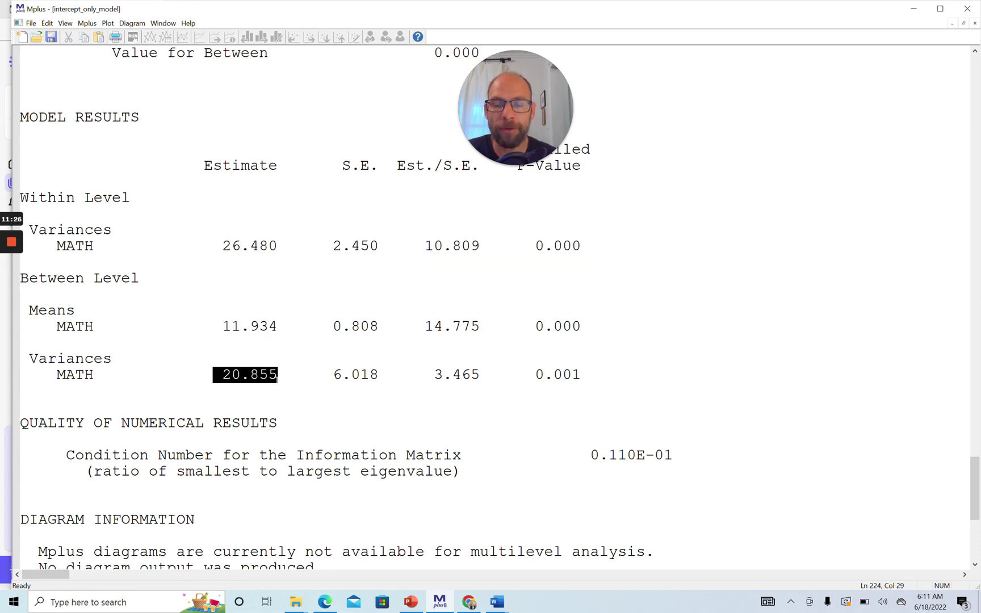